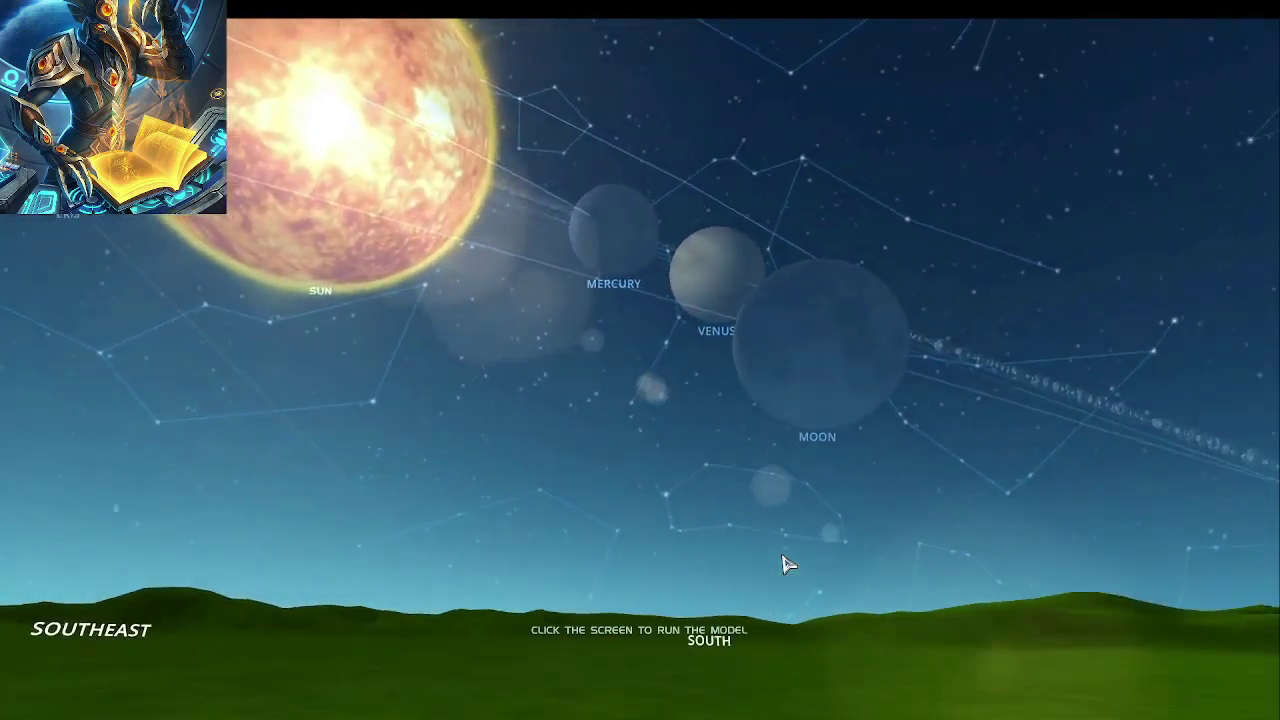
Confirm the 18 February 2024 date and enable constellation and comet labels in Settings
{"action": "left_click", "coordinate": [785, 565]}
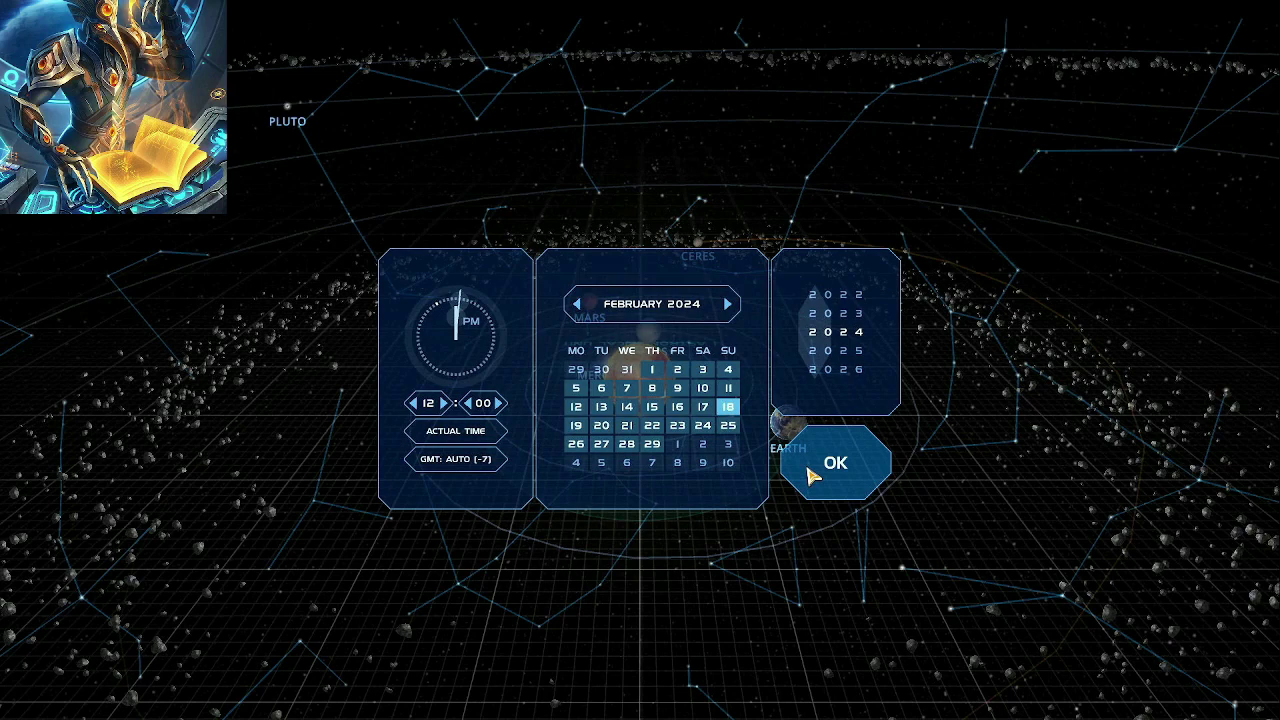
{"action": "left_click", "coordinate": [812, 476]}
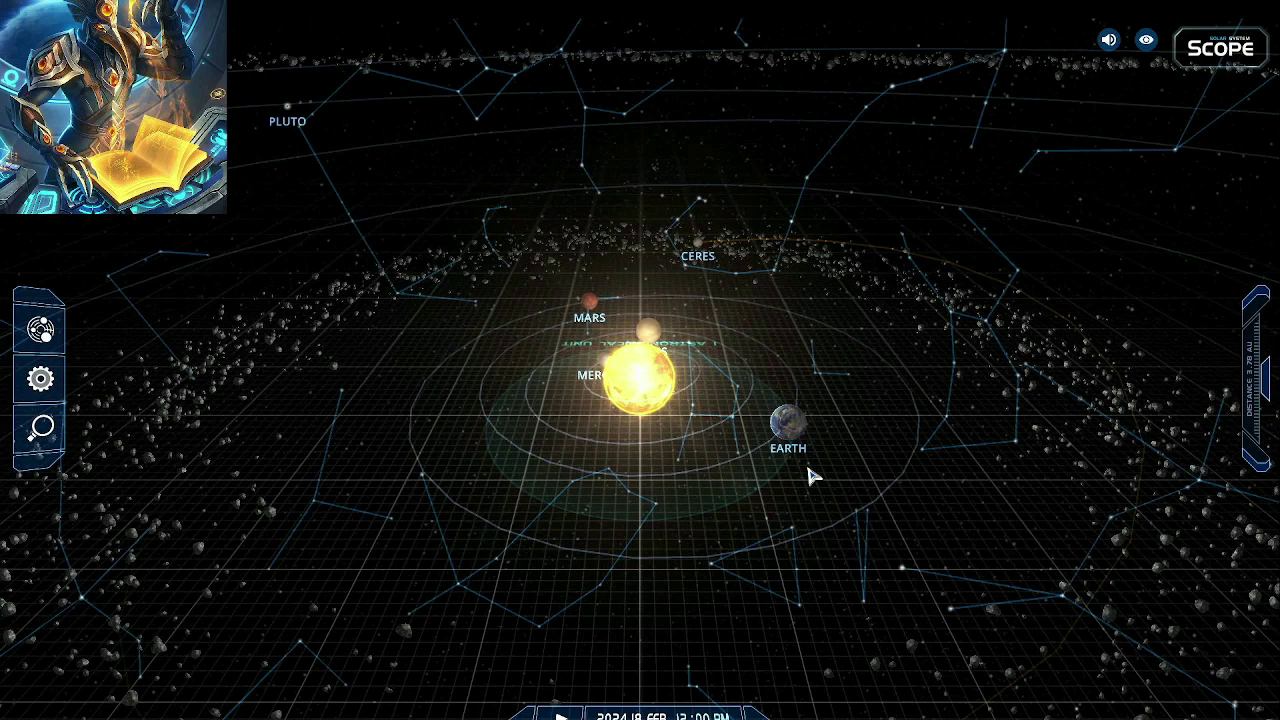
{"action": "left_click", "coordinate": [40, 378]}
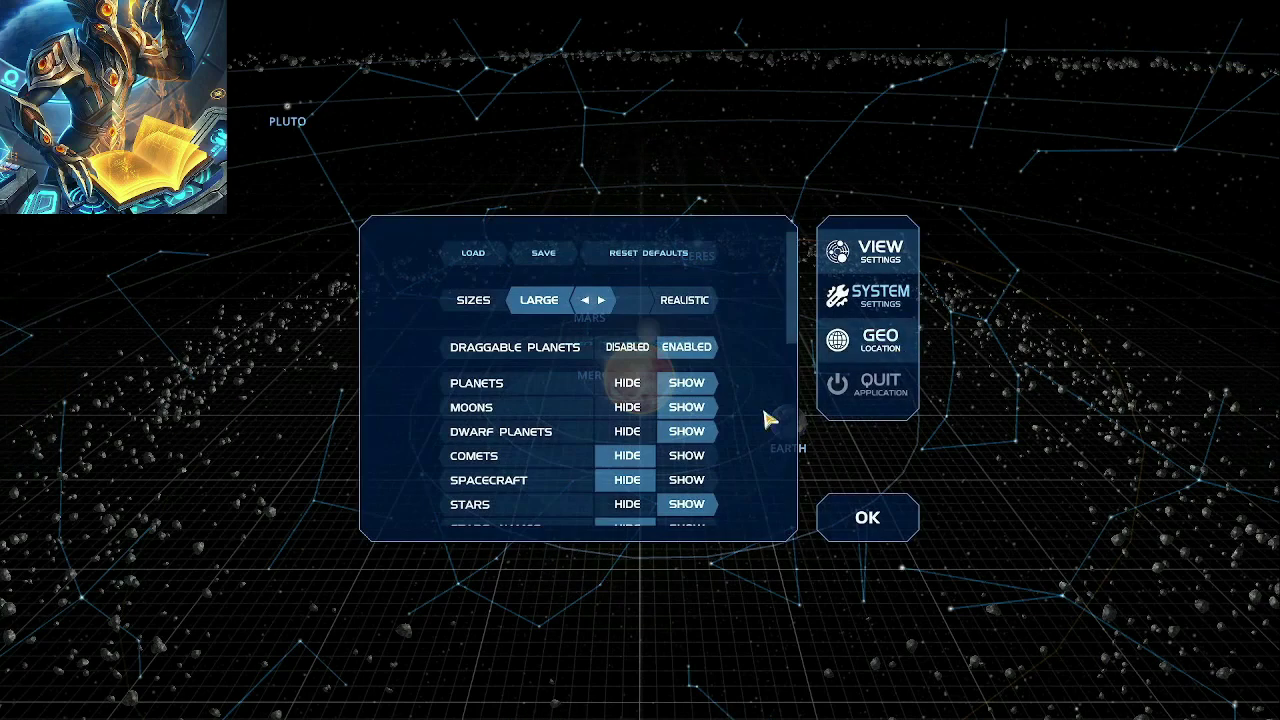
{"action": "scroll", "coordinate": [757, 397], "scroll_direction": "down", "scroll_amount": 5}
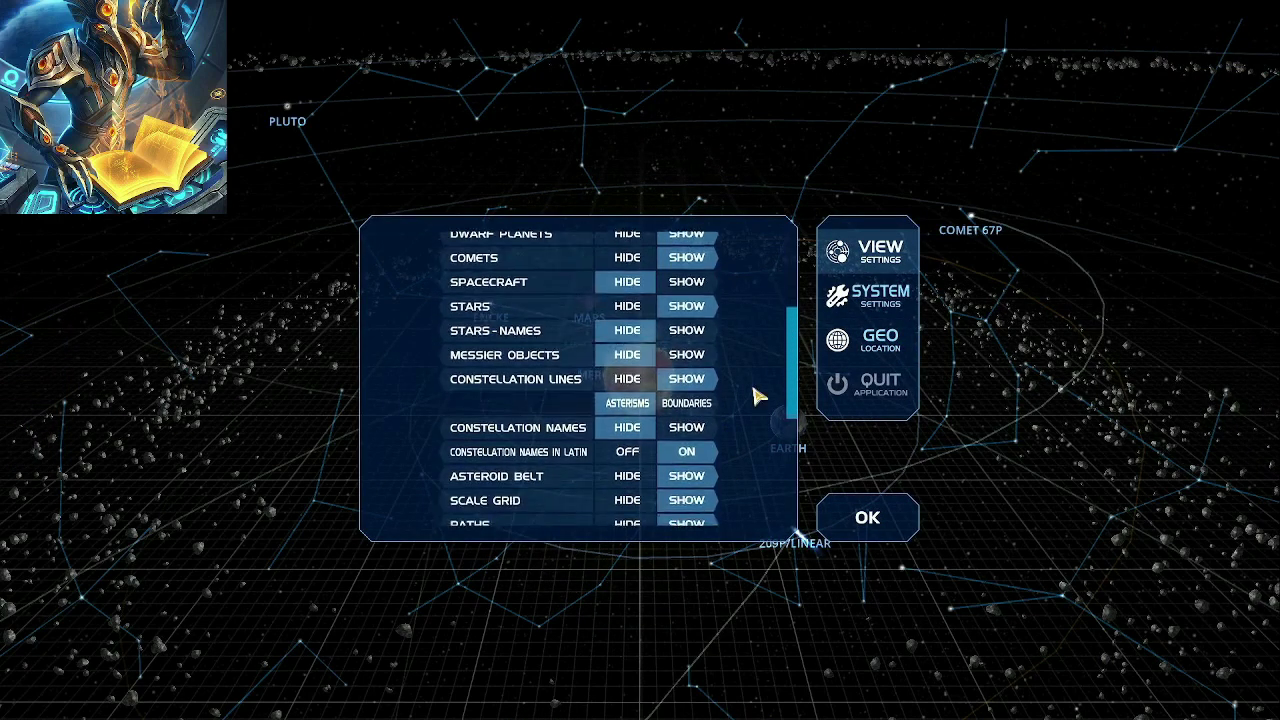
{"action": "left_click", "coordinate": [893, 517]}
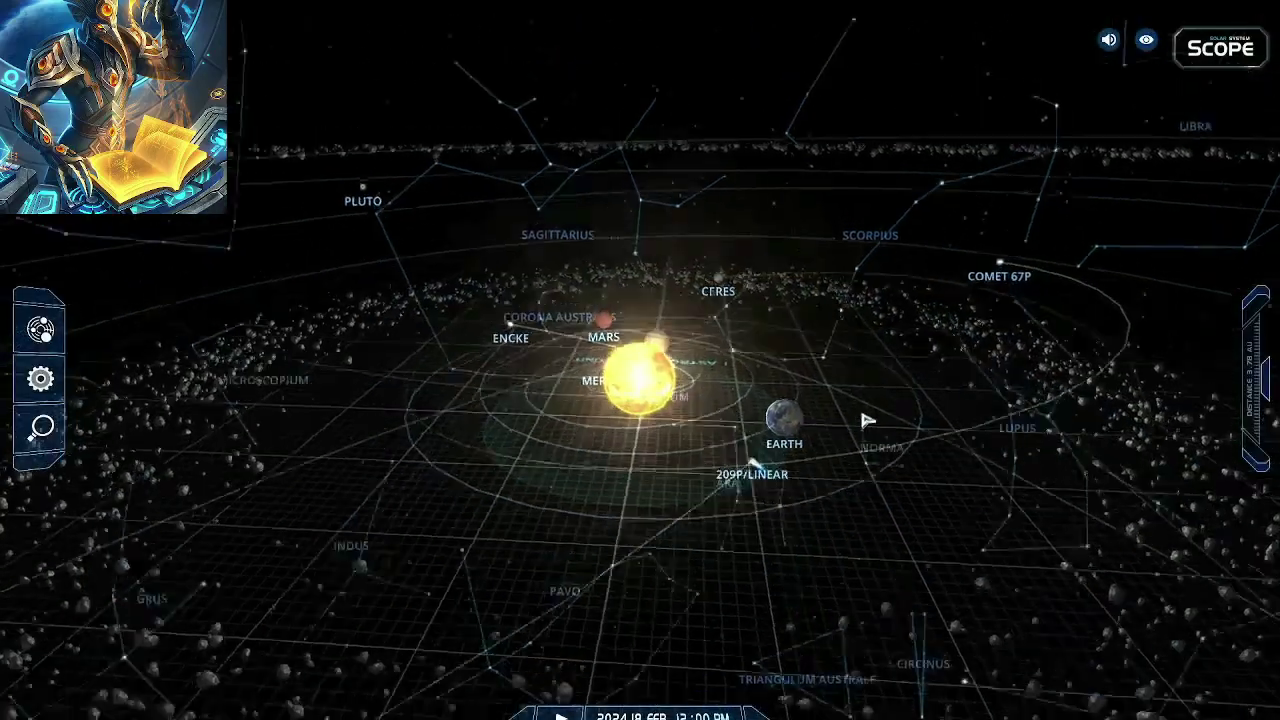
Rotate the overview to see the Sun, Venus, Mars and Earth from another angle
{"action": "mouse_move", "coordinate": [868, 421]}
{"action": "left_mouse_down"}
{"action": "mouse_move", "coordinate": [854, 403]}
{"action": "mouse_move", "coordinate": [686, 354]}
{"action": "mouse_move", "coordinate": [663, 366]}
{"action": "mouse_move", "coordinate": [651, 360]}
{"action": "mouse_move", "coordinate": [661, 345]}
{"action": "left_mouse_up"}
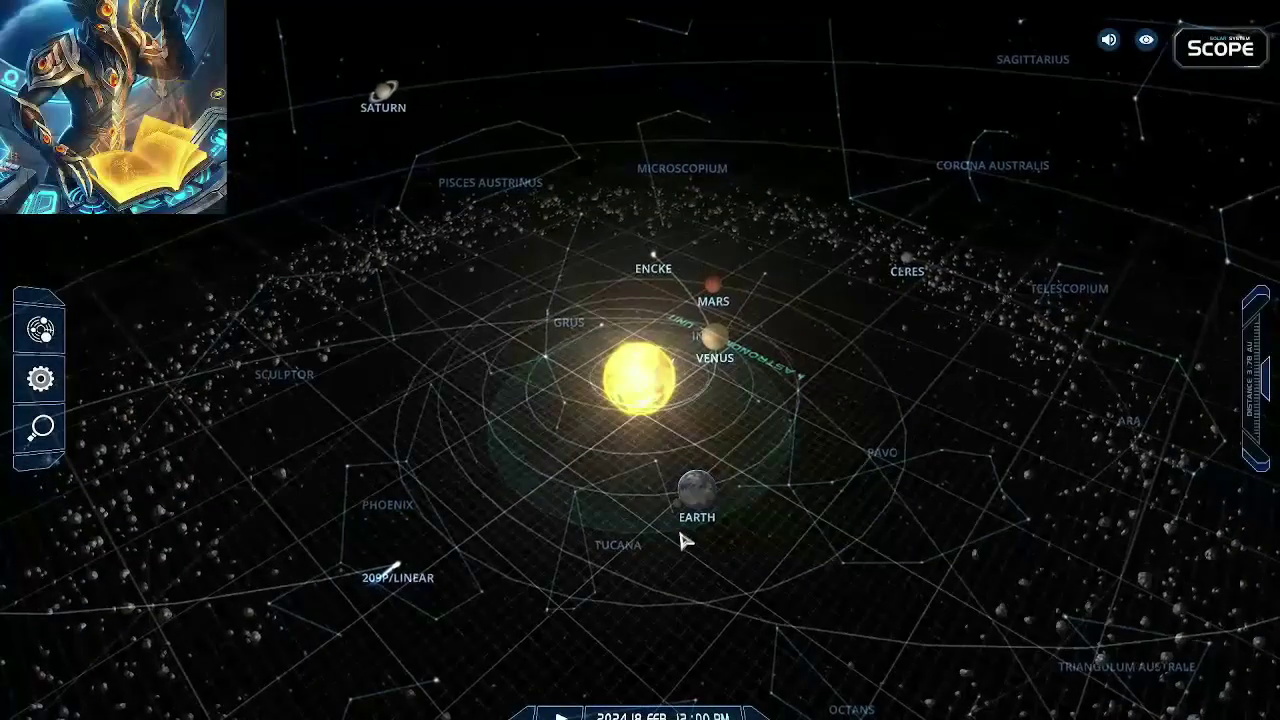
Fly to the Moon beside Earth, hide its info panel, and orbit to a near-horizontal view
{"action": "left_click", "coordinate": [680, 512]}
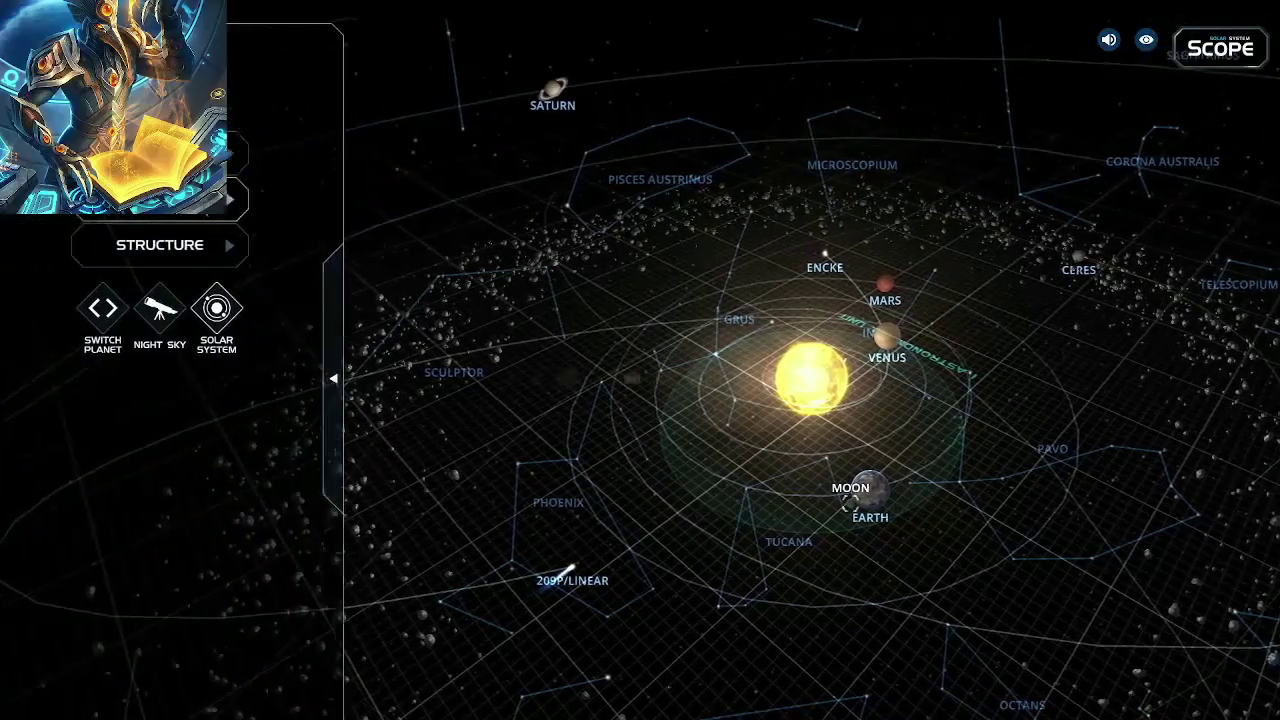
{"action": "left_click", "coordinate": [848, 503]}
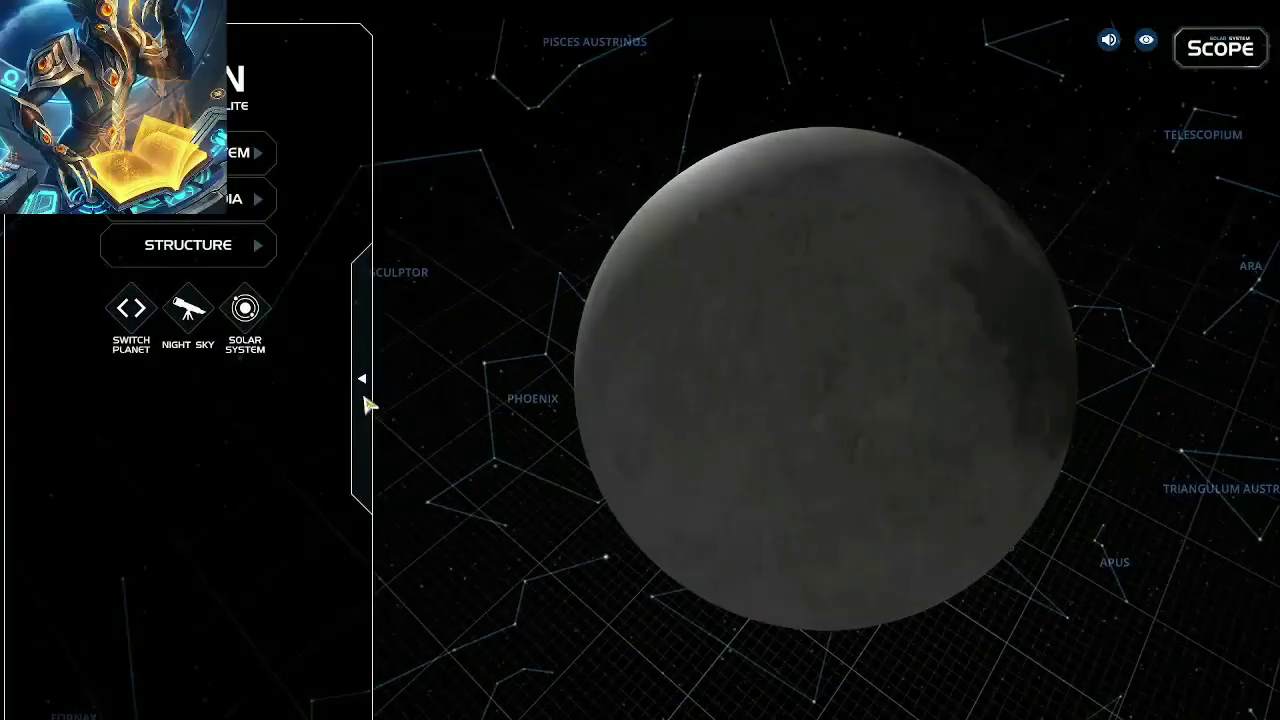
{"action": "left_click", "coordinate": [367, 404]}
{"action": "scroll", "coordinate": [1270, 430], "scroll_direction": "down", "scroll_amount": 3}
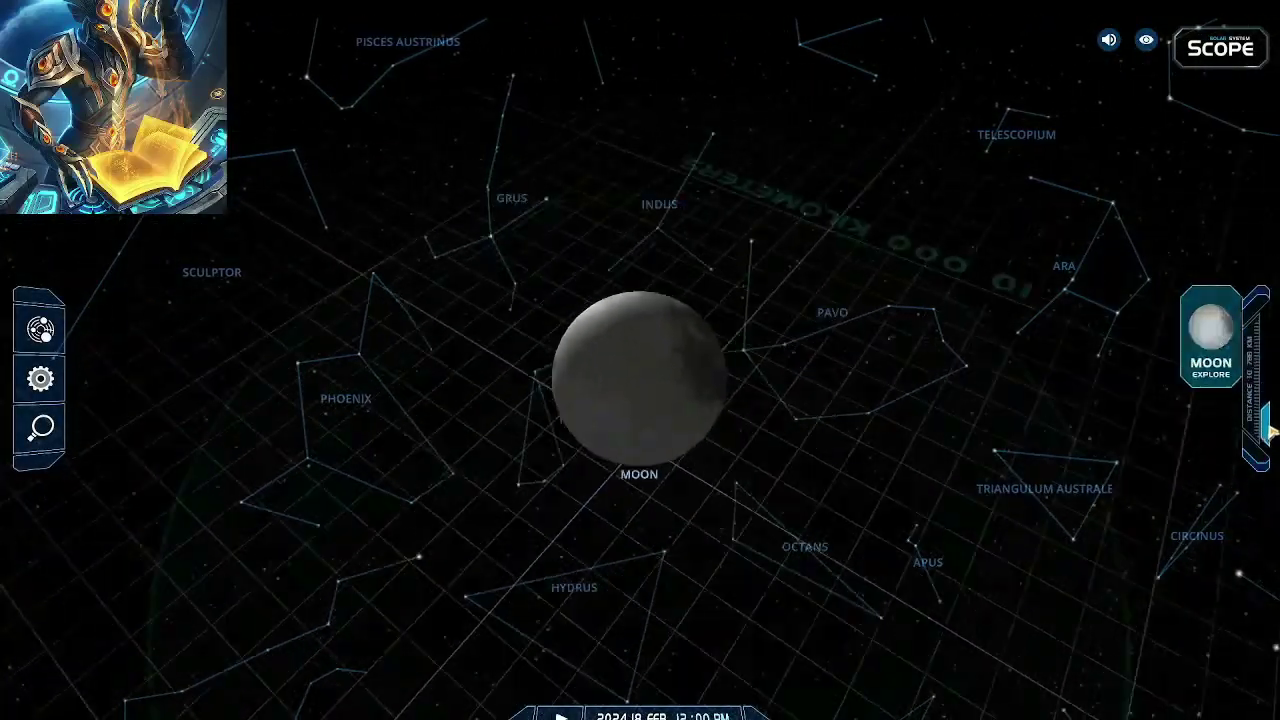
{"action": "scroll", "coordinate": [1262, 425], "scroll_direction": "down", "scroll_amount": 5}
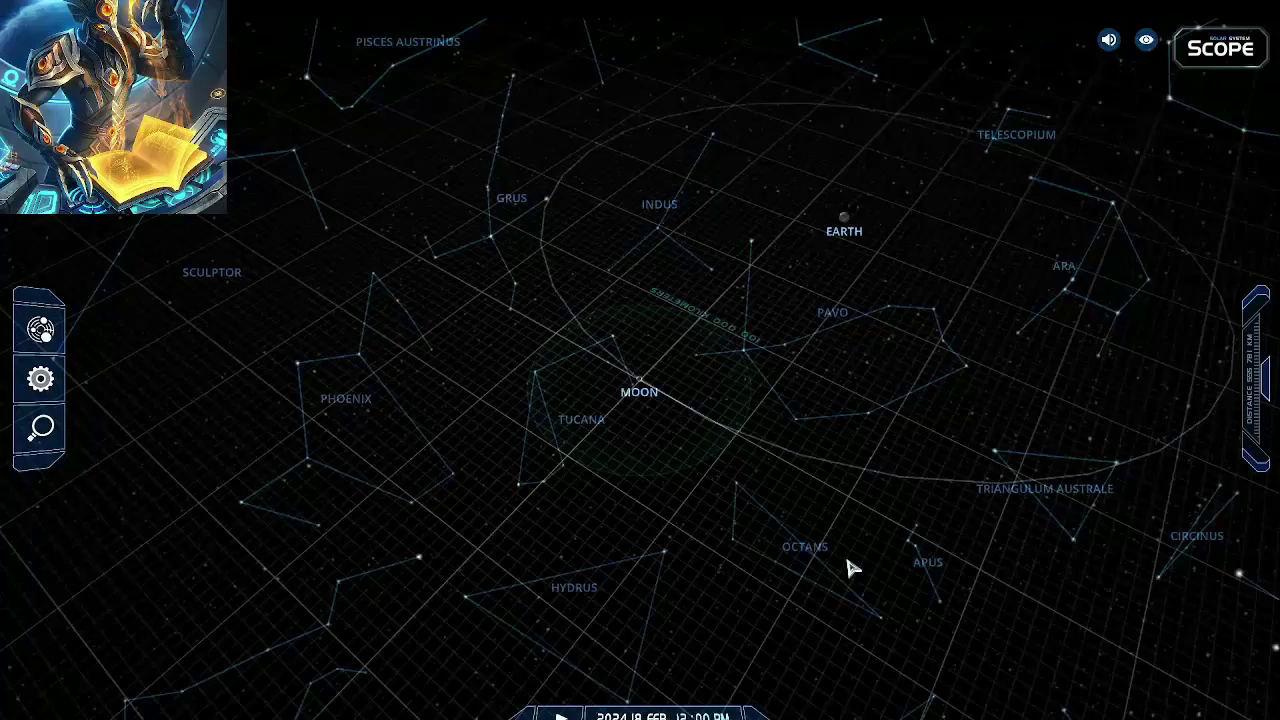
{"action": "mouse_move", "coordinate": [847, 568]}
{"action": "left_mouse_down"}
{"action": "mouse_move", "coordinate": [843, 487]}
{"action": "mouse_move", "coordinate": [660, 482]}
{"action": "left_mouse_up"}
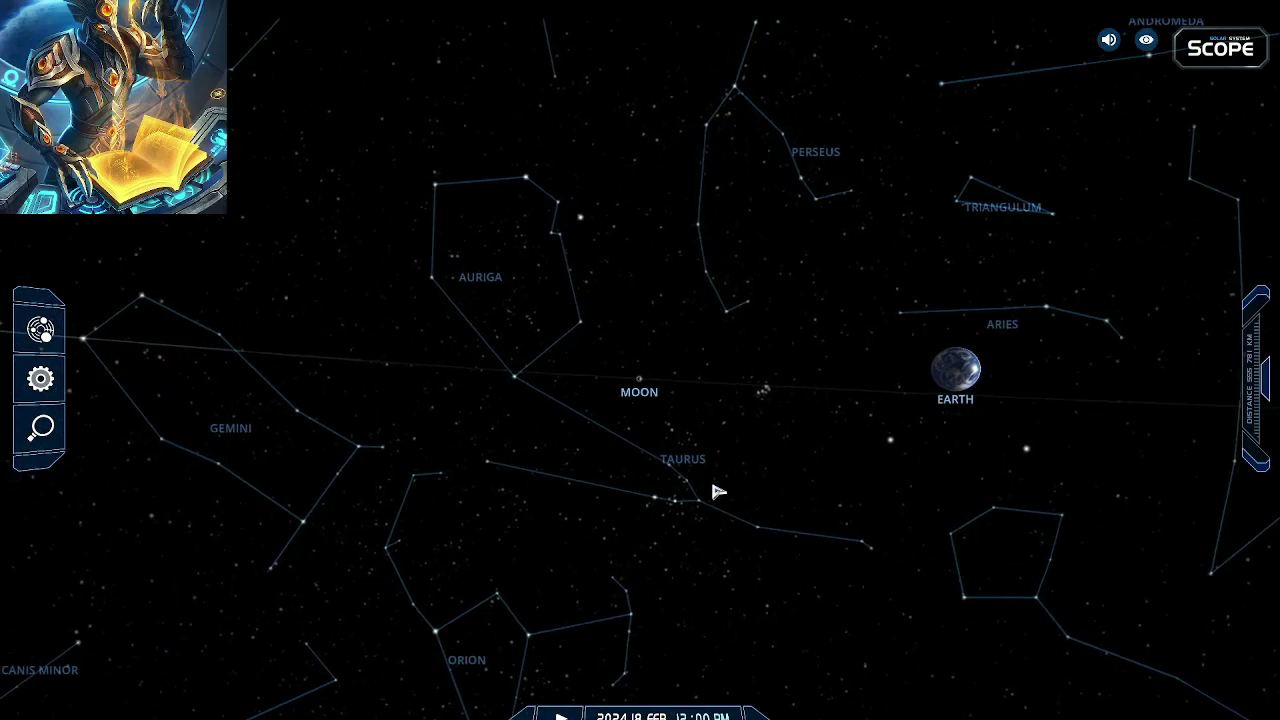
Rotate the Moon's sky view to bring Gemini and Cancer into view
{"action": "left_click_drag", "start_coordinate": [716, 491], "coordinate": [606, 507]}
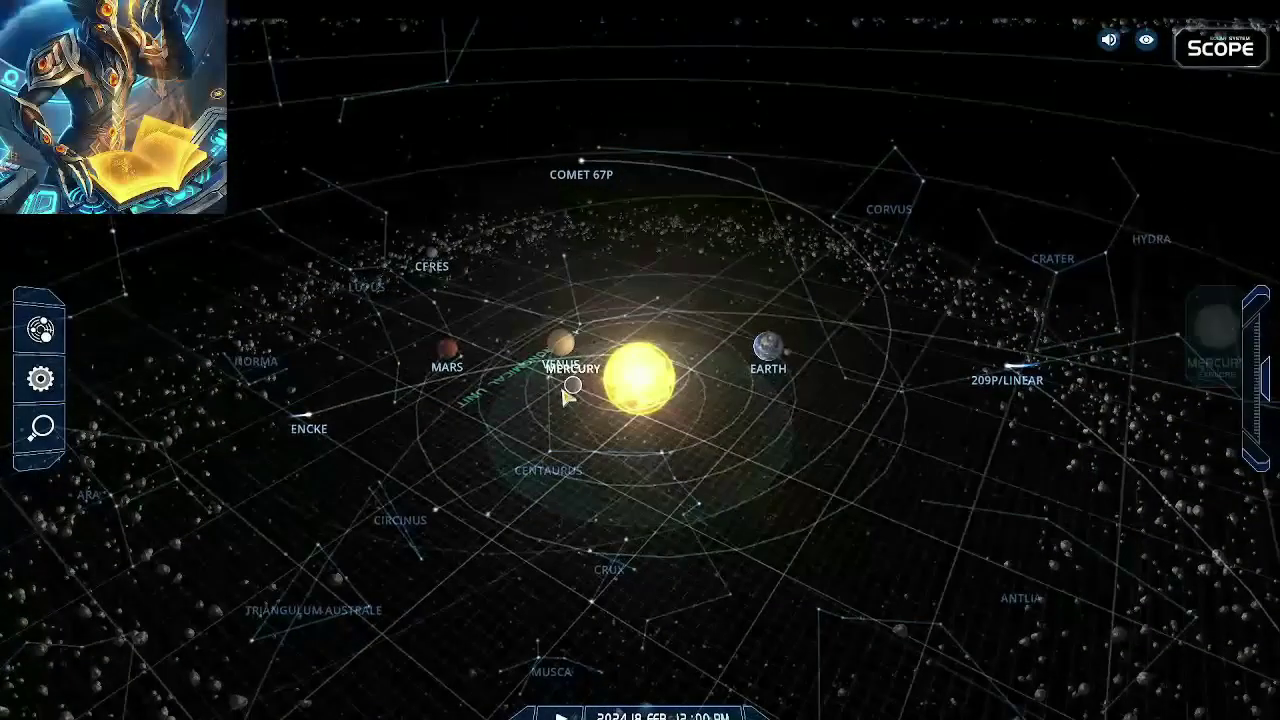
Select Mercury in the overview and fly the camera to it
{"action": "left_click", "coordinate": [570, 388]}
{"action": "left_click", "coordinate": [1190, 348]}
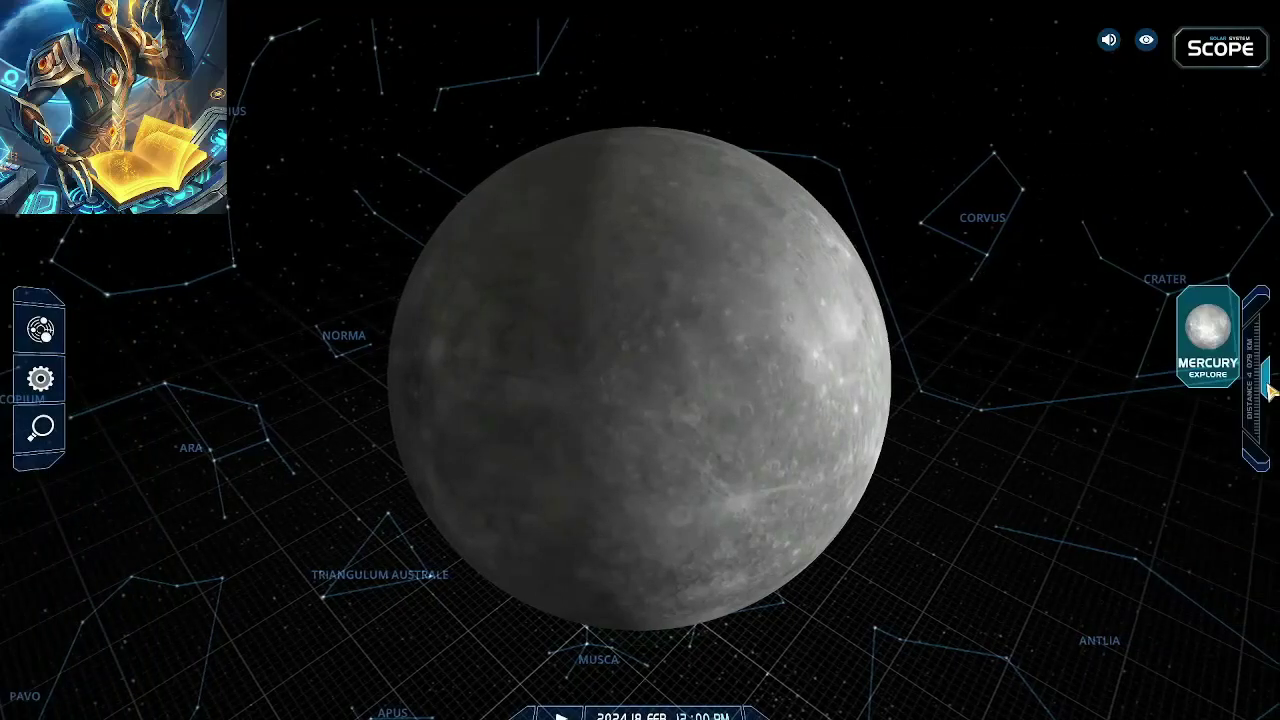
Zoom far out from Mercury using the distance slider
{"action": "left_click_drag", "start_coordinate": [1266, 382], "coordinate": [1268, 420]}
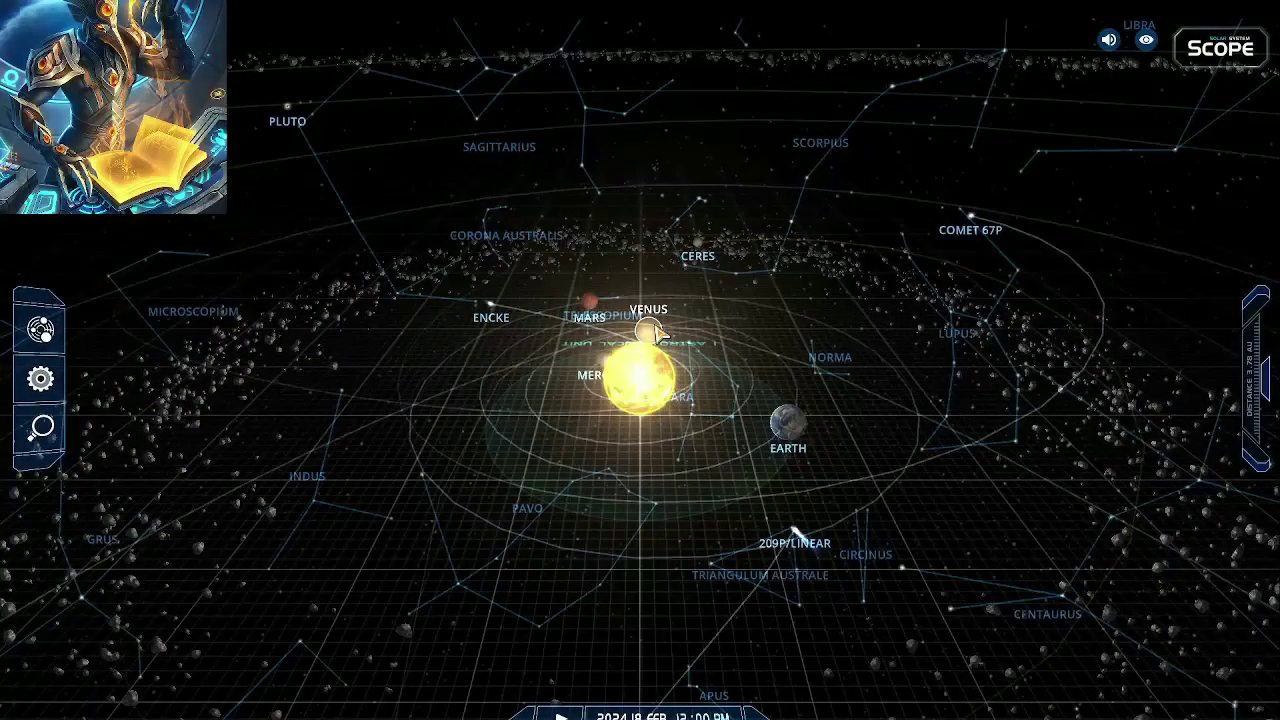
Select Venus in the overview and fly the camera in to it
{"action": "left_click", "coordinate": [655, 333]}
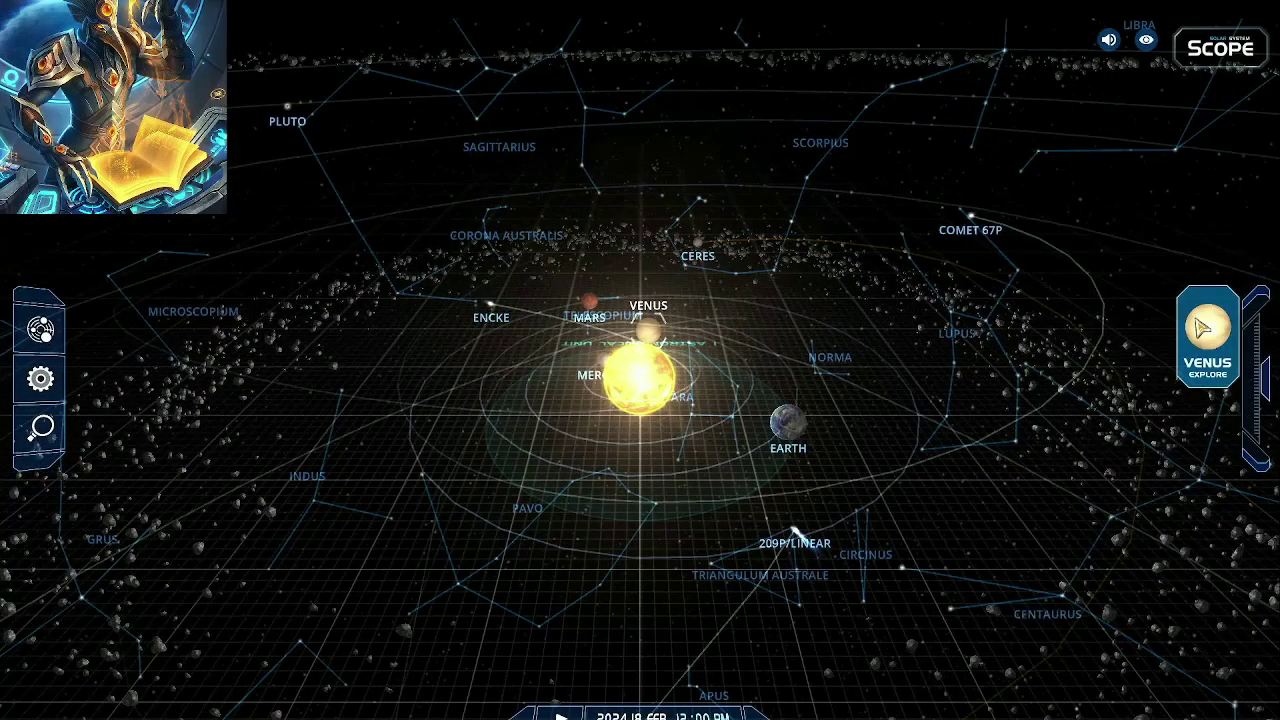
{"action": "left_click", "coordinate": [1215, 335]}
{"action": "left_click", "coordinate": [262, 155]}
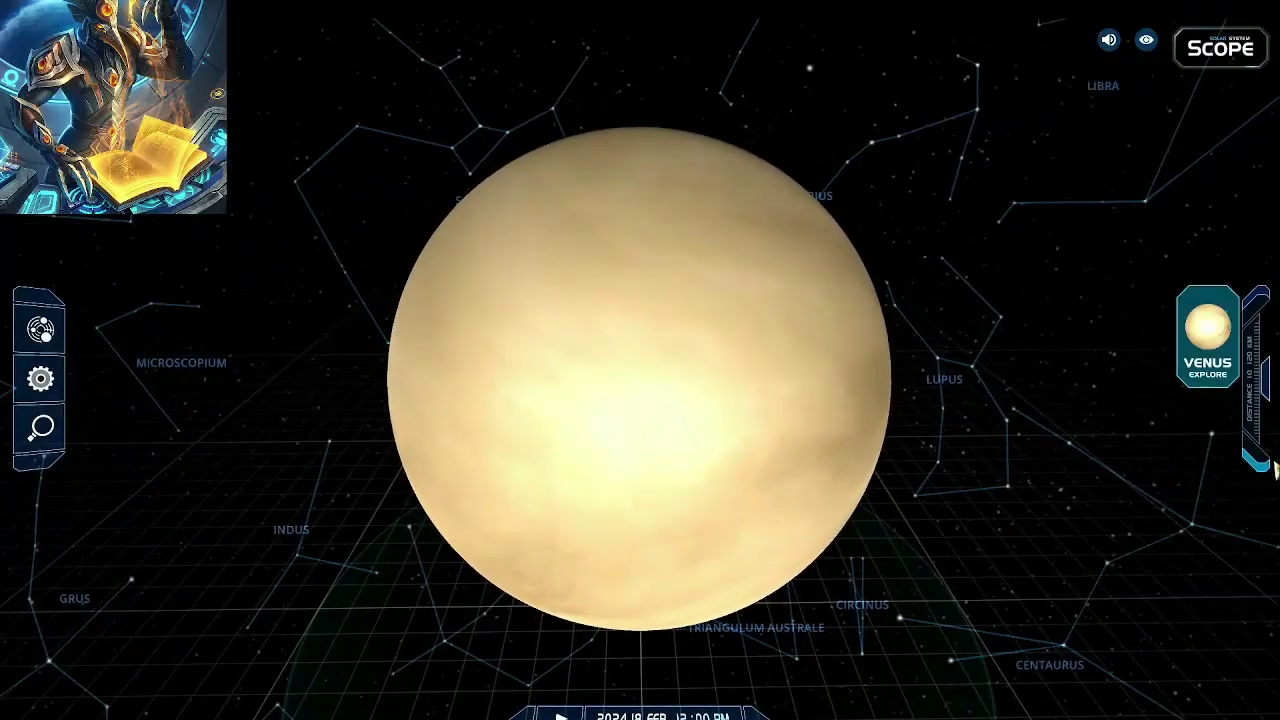
{"action": "scroll", "coordinate": [1275, 430], "scroll_direction": "down", "scroll_amount": 3}
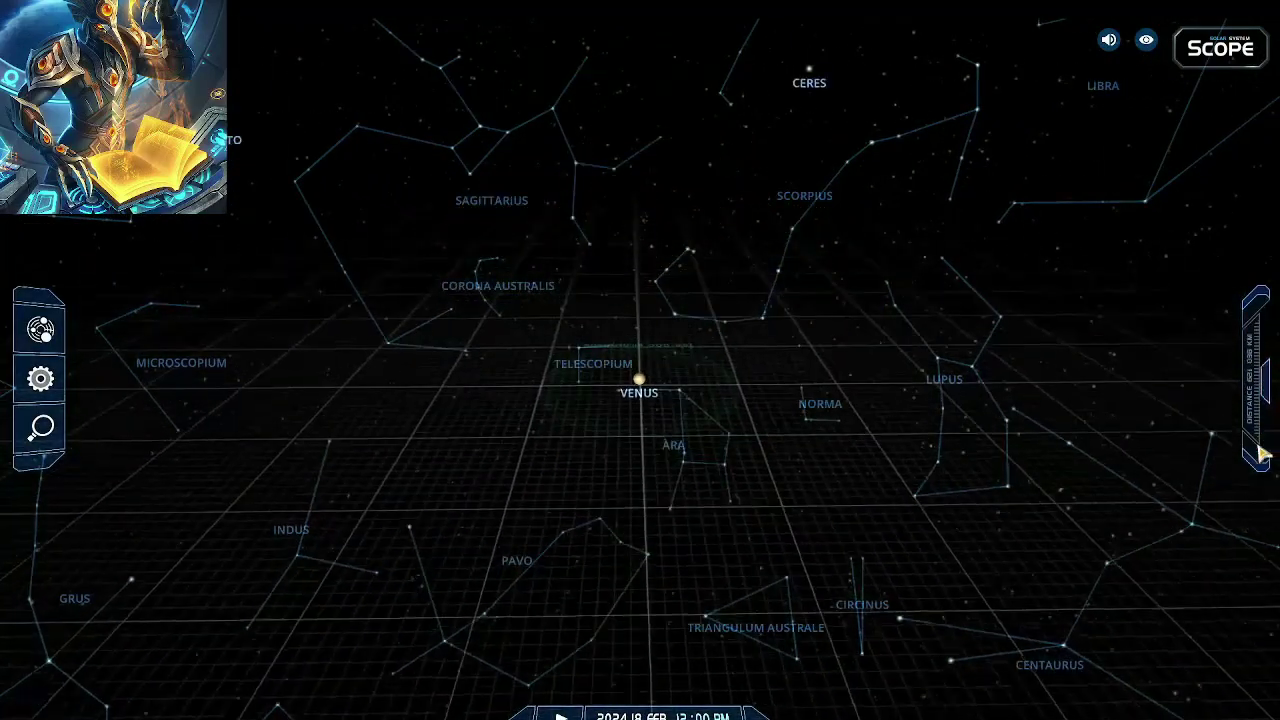
Tilt and turn the star field to centre on Venus in Capricornus
{"action": "mouse_move", "coordinate": [1063, 549]}
{"action": "left_mouse_down"}
{"action": "mouse_move", "coordinate": [874, 497]}
{"action": "mouse_move", "coordinate": [817, 469]}
{"action": "mouse_move", "coordinate": [807, 449]}
{"action": "mouse_move", "coordinate": [820, 437]}
{"action": "left_mouse_up"}
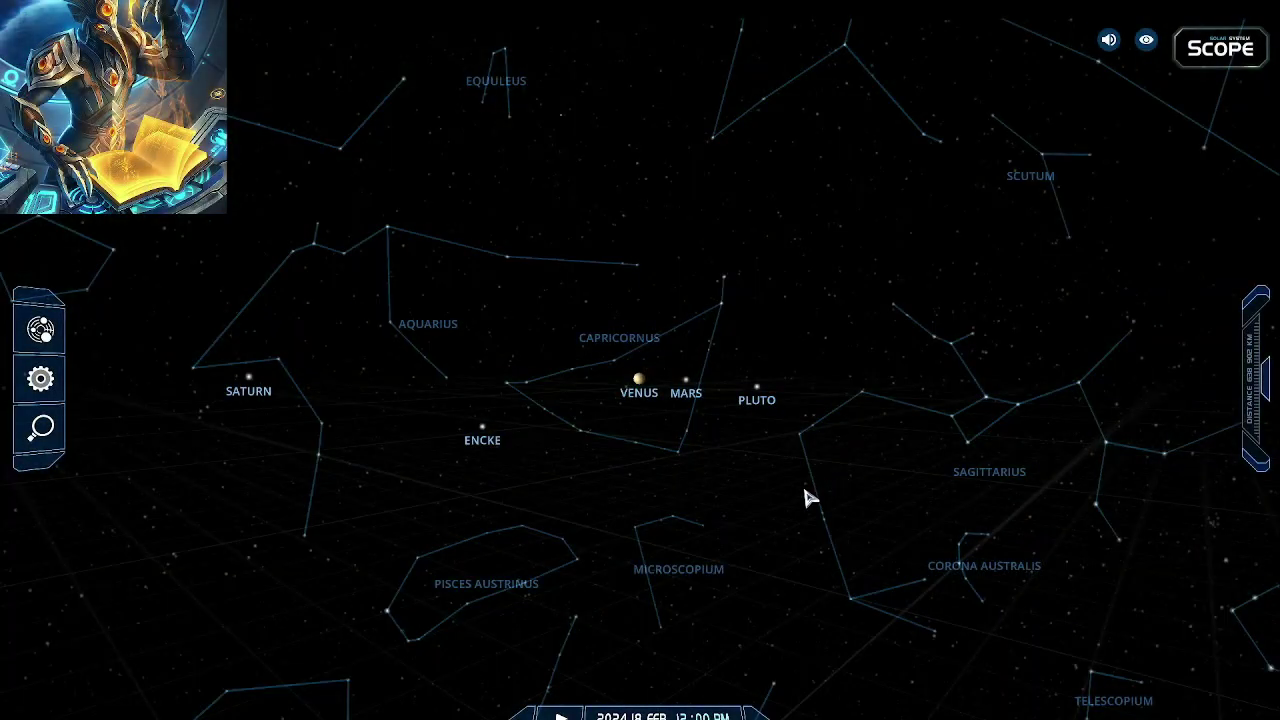
{"action": "left_click_drag", "start_coordinate": [806, 497], "coordinate": [783, 495]}
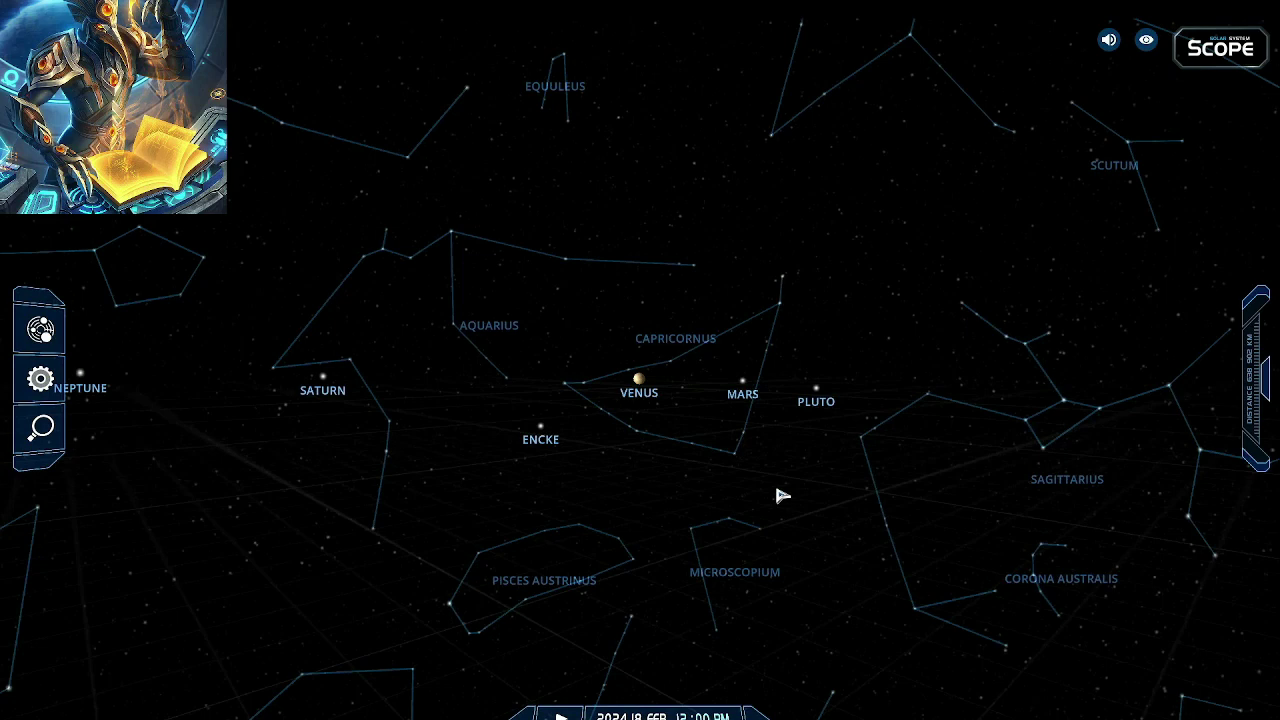
{"action": "scroll", "coordinate": [783, 495], "scroll_direction": "up", "scroll_amount": 3}
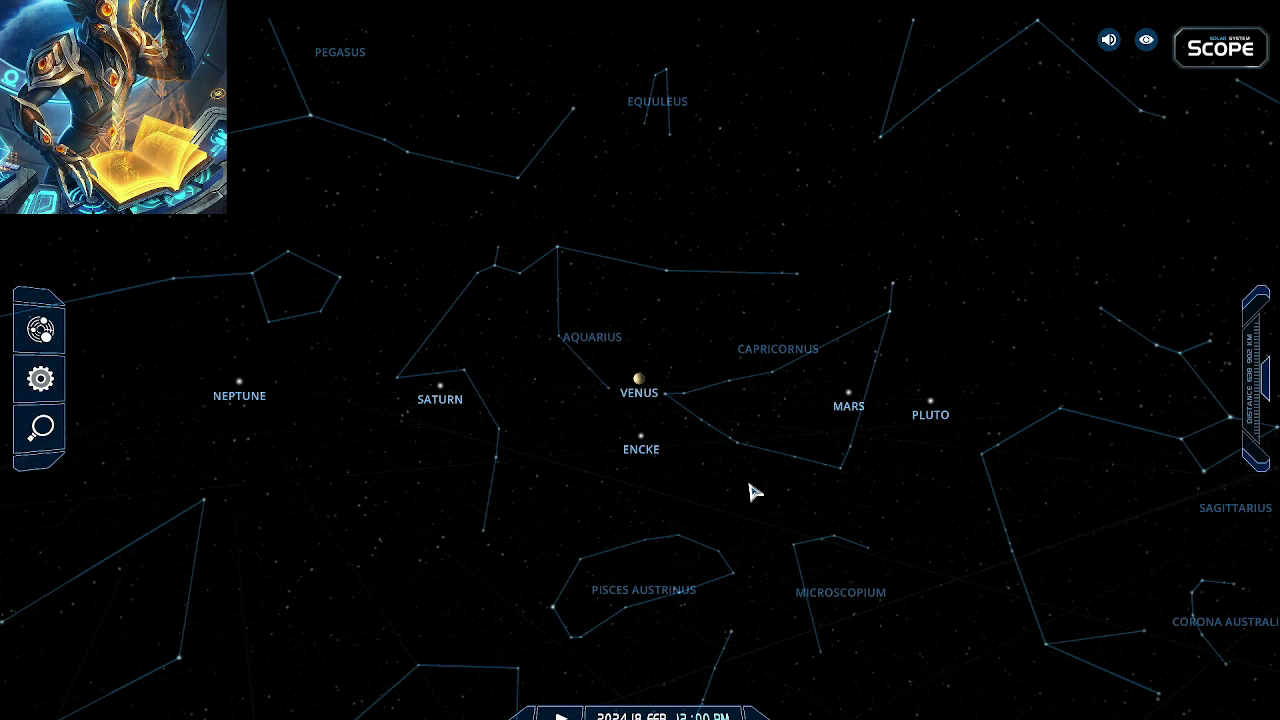
{"action": "scroll", "coordinate": [755, 492], "scroll_direction": "down", "scroll_amount": 3}
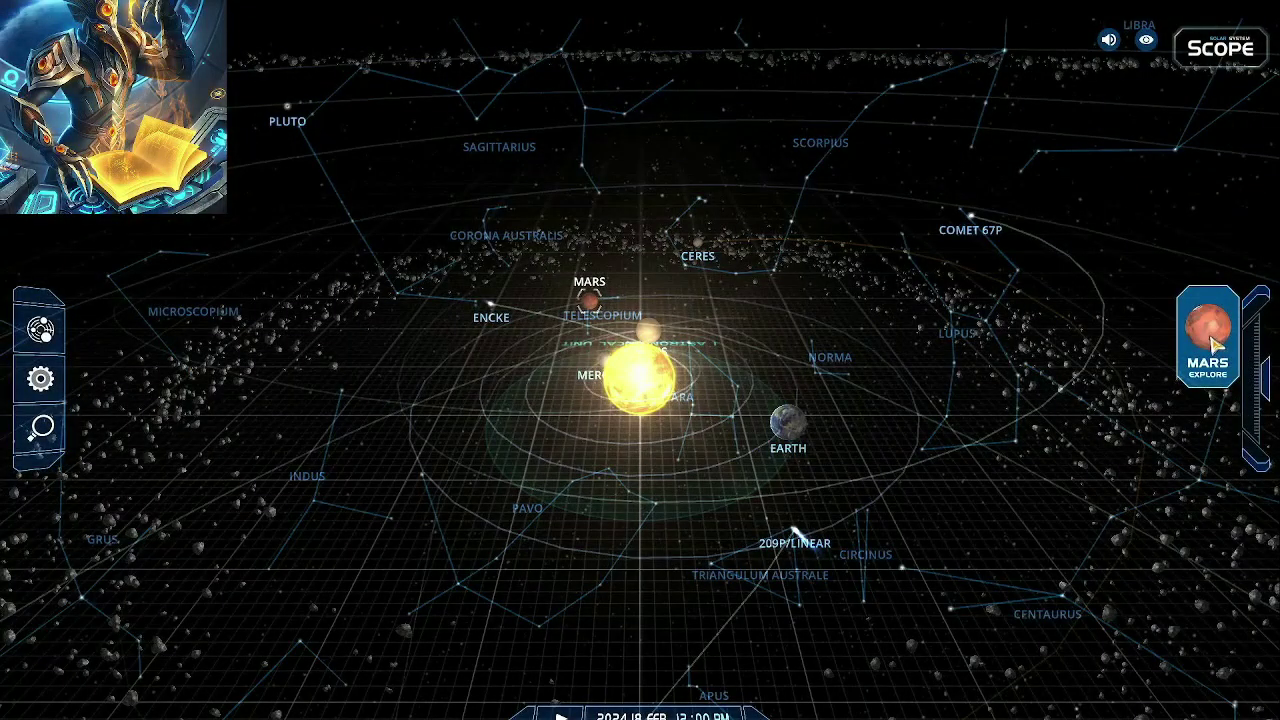
Open the viewing-modes panel and dismiss the Mars details to recentre the planet
{"action": "left_click", "coordinate": [40, 330]}
{"action": "scroll", "coordinate": [1134, 409], "scroll_direction": "up", "scroll_amount": 3}
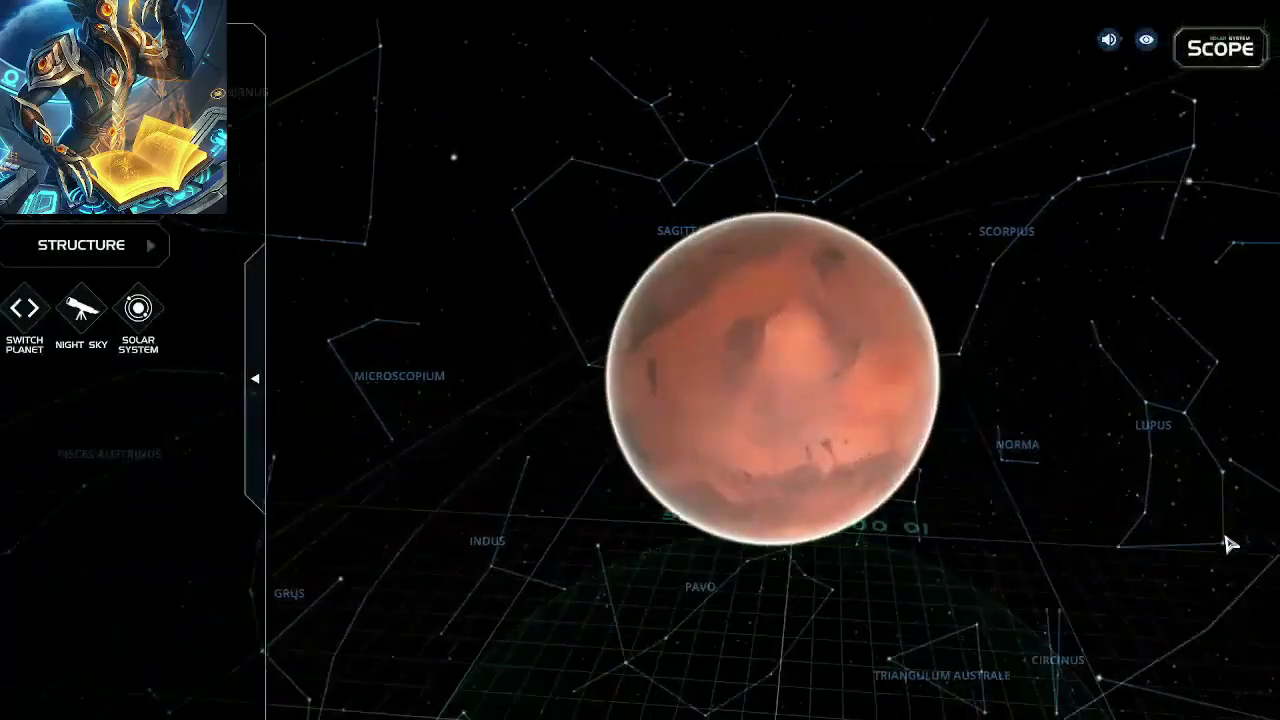
{"action": "left_click", "coordinate": [366, 420]}
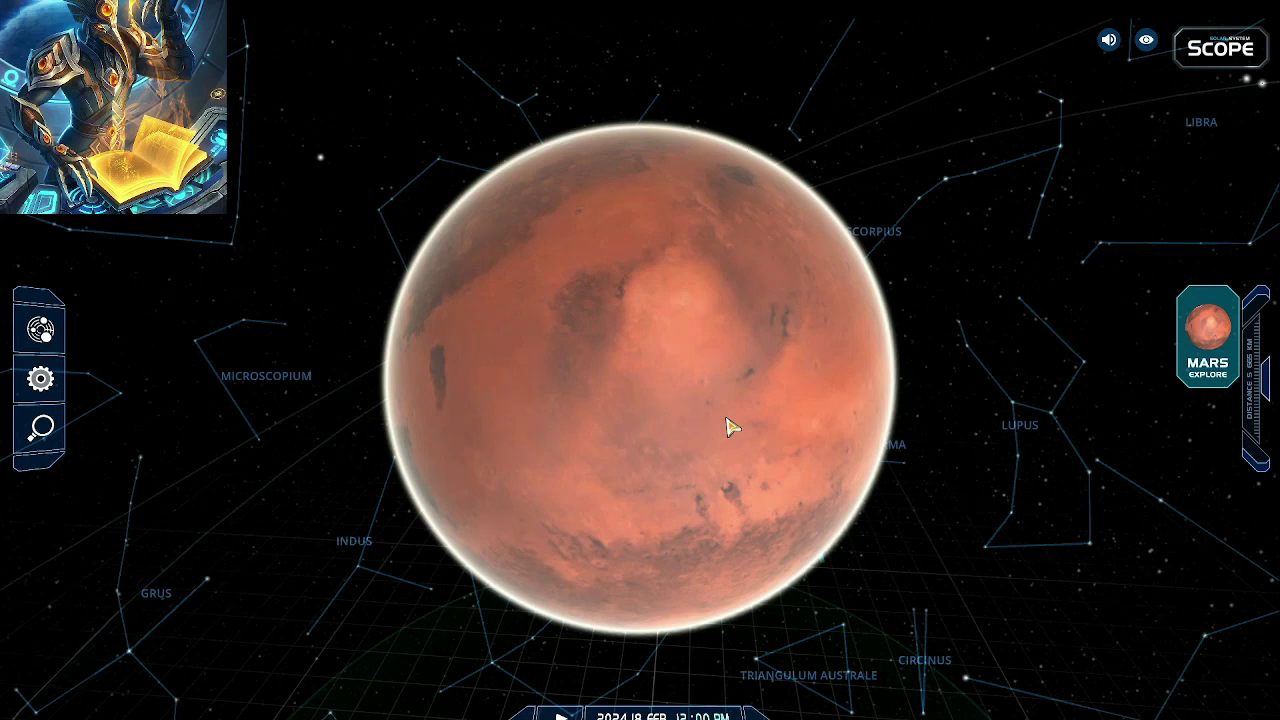
Zoom out to show Mars as a point in the night sky
{"action": "left_click", "coordinate": [1266, 415]}
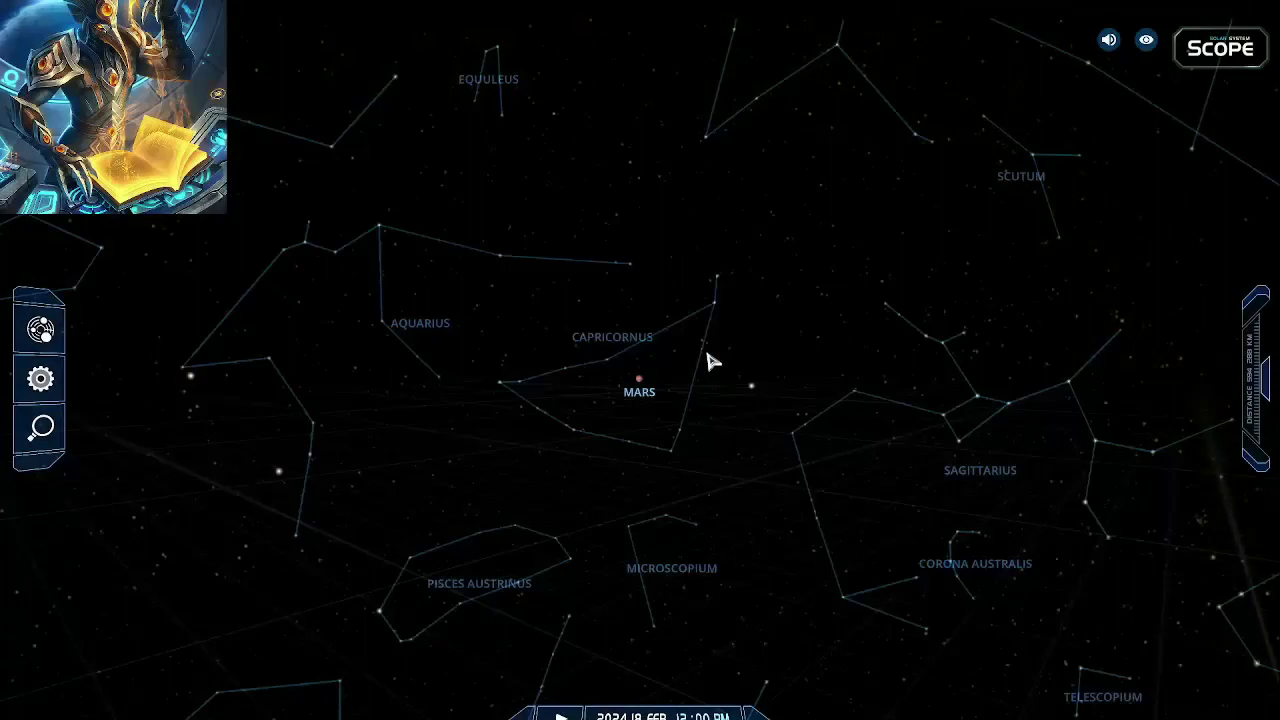
Rotate the sky around Mars before switching to the orbital overview
{"action": "left_click_drag", "start_coordinate": [711, 360], "coordinate": [762, 403]}
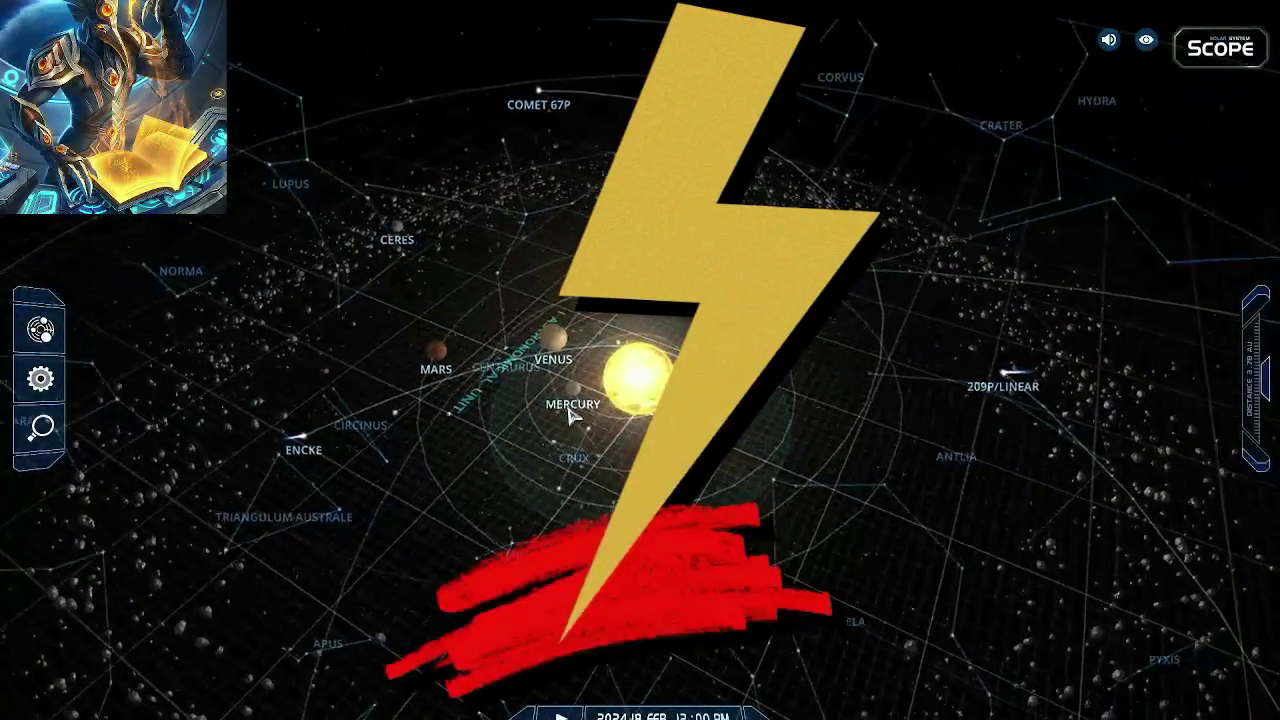
Select Mercury for a close look, then dismiss its details panel
{"action": "left_click", "coordinate": [572, 417]}
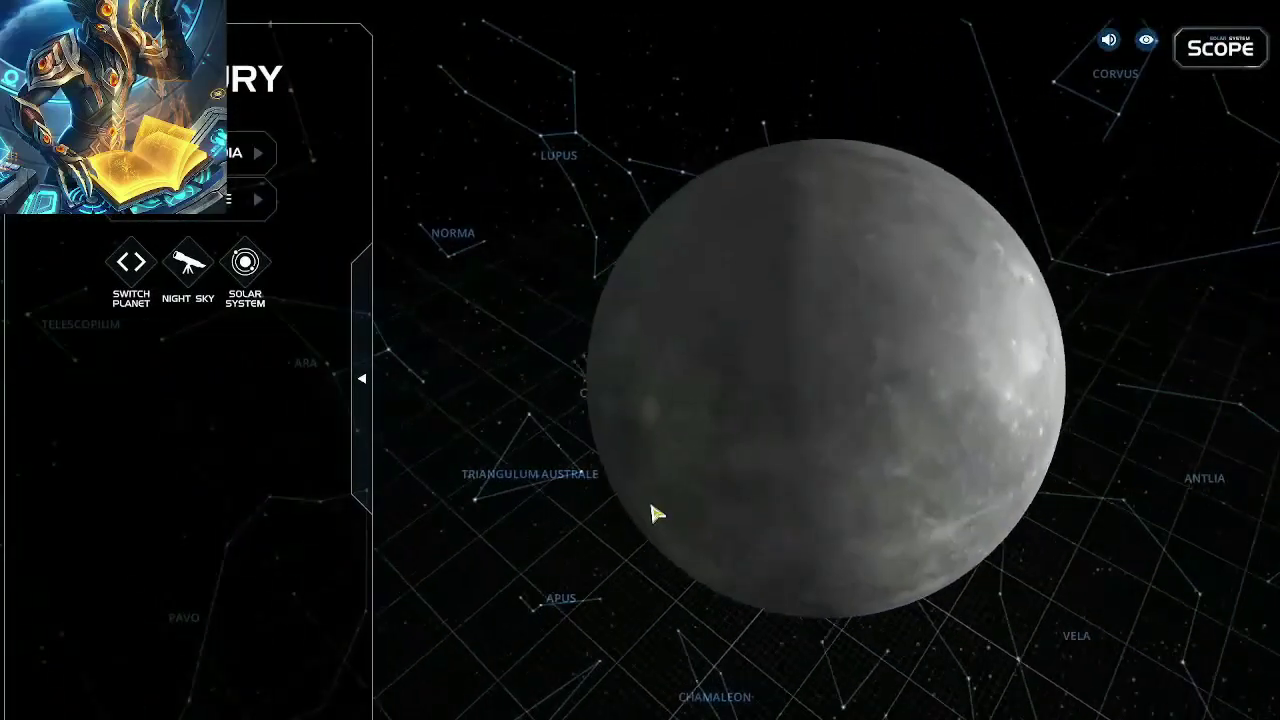
{"action": "left_click", "coordinate": [362, 377]}
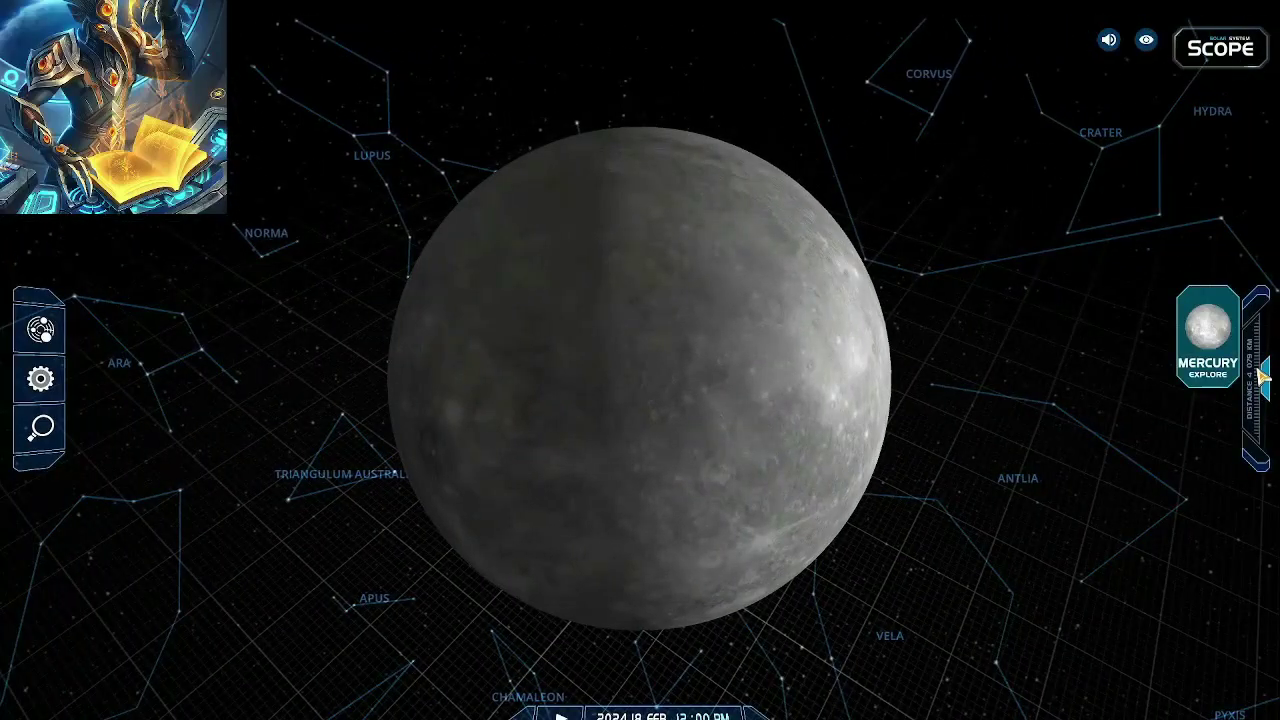
{"action": "scroll", "coordinate": [1262, 377], "scroll_direction": "down", "scroll_amount": 5}
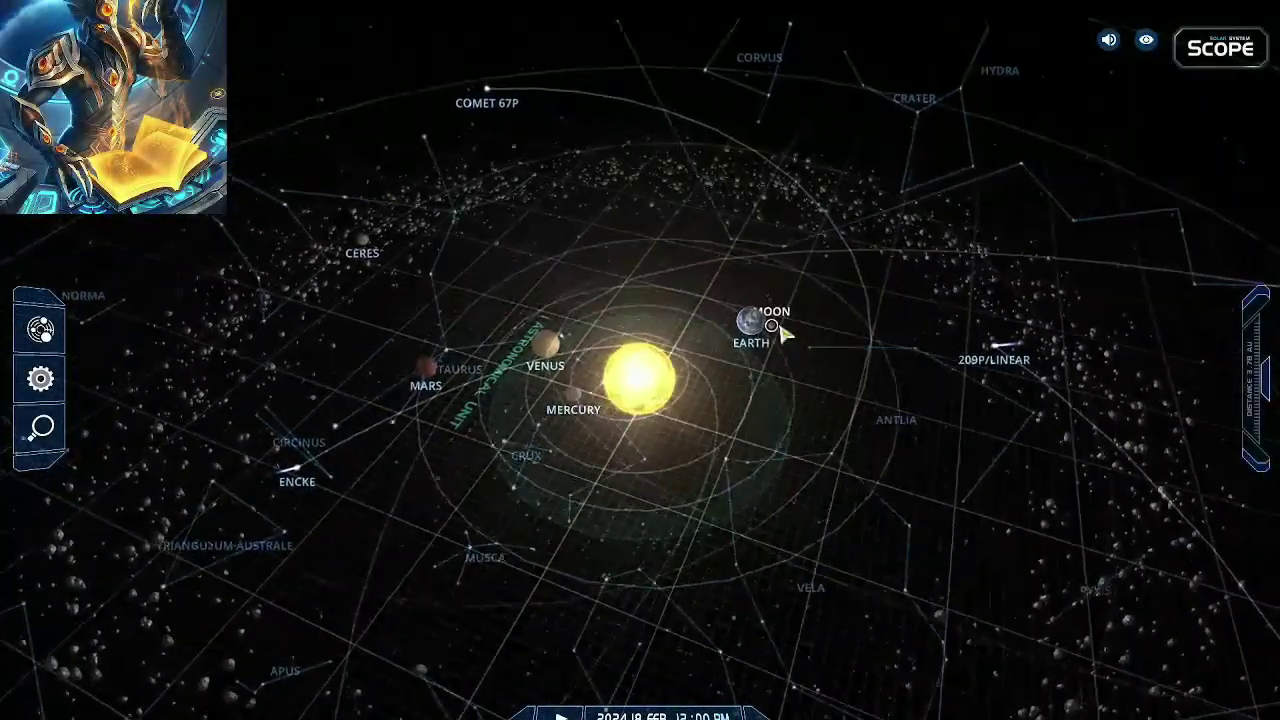
Select the Moon beside Earth, fly in to explore it, and close its details panel
{"action": "left_click", "coordinate": [778, 325]}
{"action": "left_click", "coordinate": [1208, 335]}
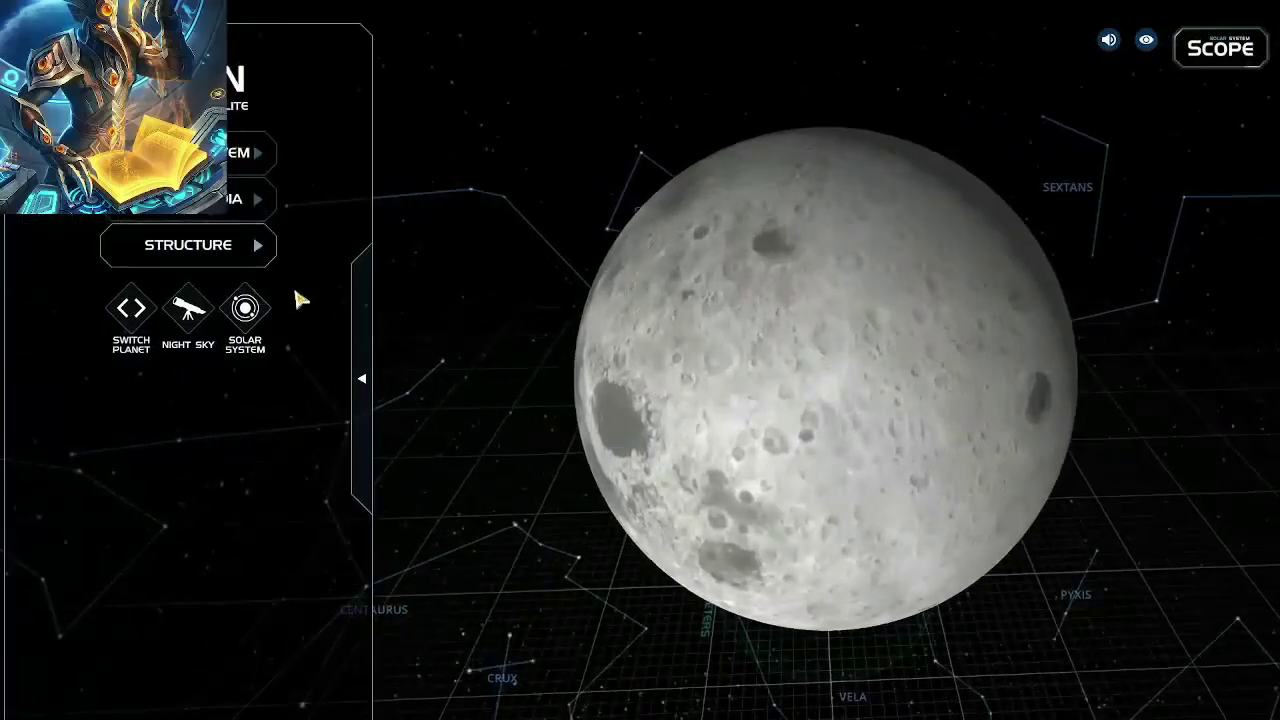
{"action": "left_click", "coordinate": [362, 390]}
{"action": "scroll", "coordinate": [960, 570], "scroll_direction": "down", "scroll_amount": 5}
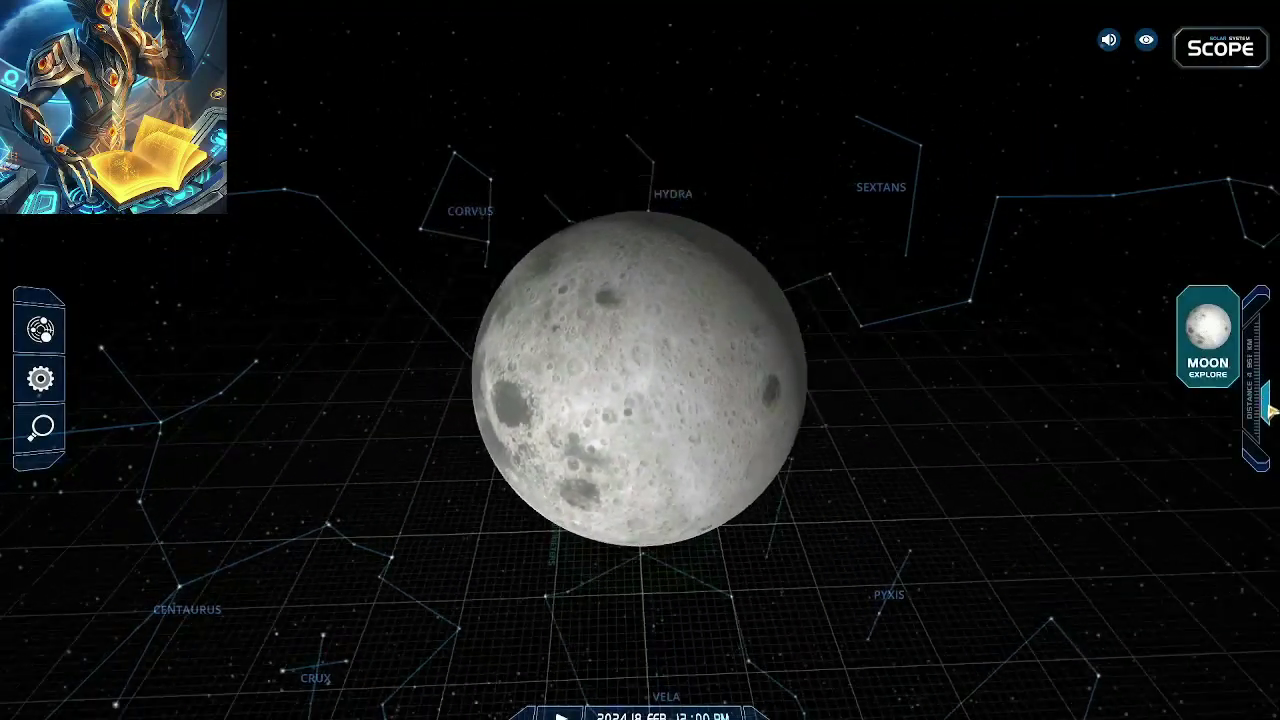
Turn the sky so the Moon sits among Leo, Cancer and Sextans
{"action": "mouse_move", "coordinate": [960, 570]}
{"action": "left_mouse_down"}
{"action": "mouse_move", "coordinate": [980, 570]}
{"action": "mouse_move", "coordinate": [872, 617]}
{"action": "mouse_move", "coordinate": [893, 563]}
{"action": "left_mouse_up"}
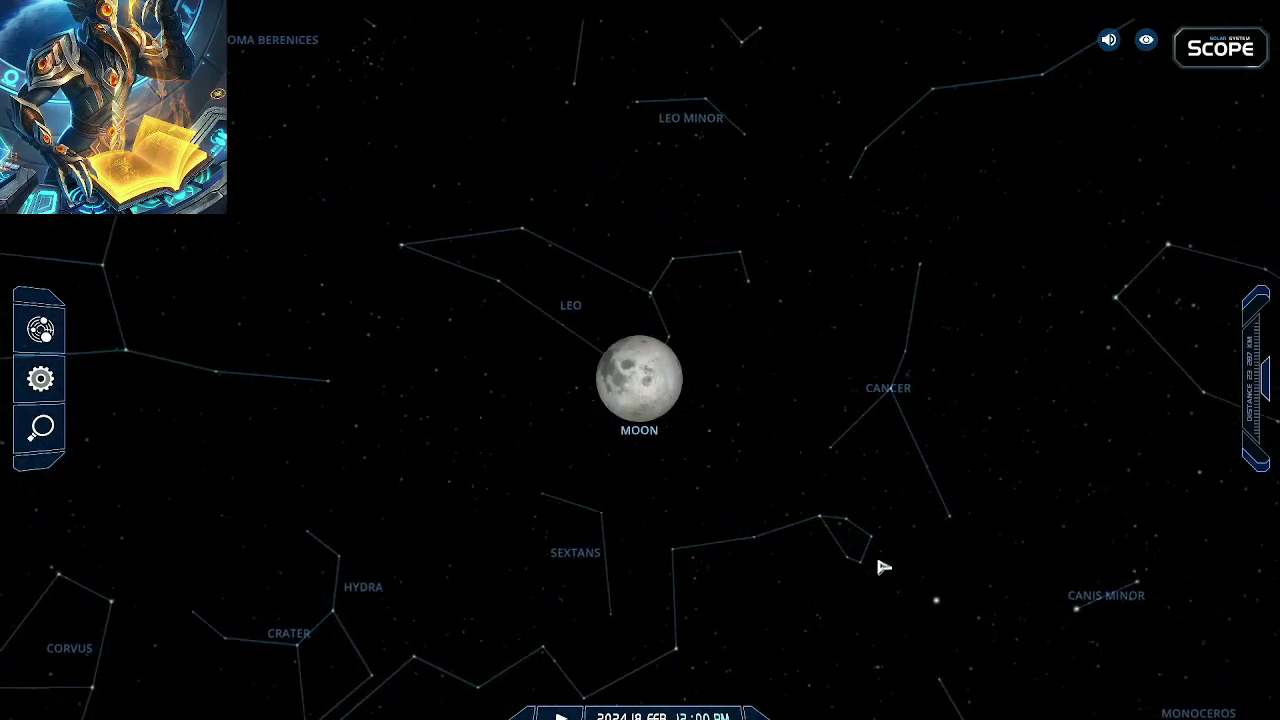